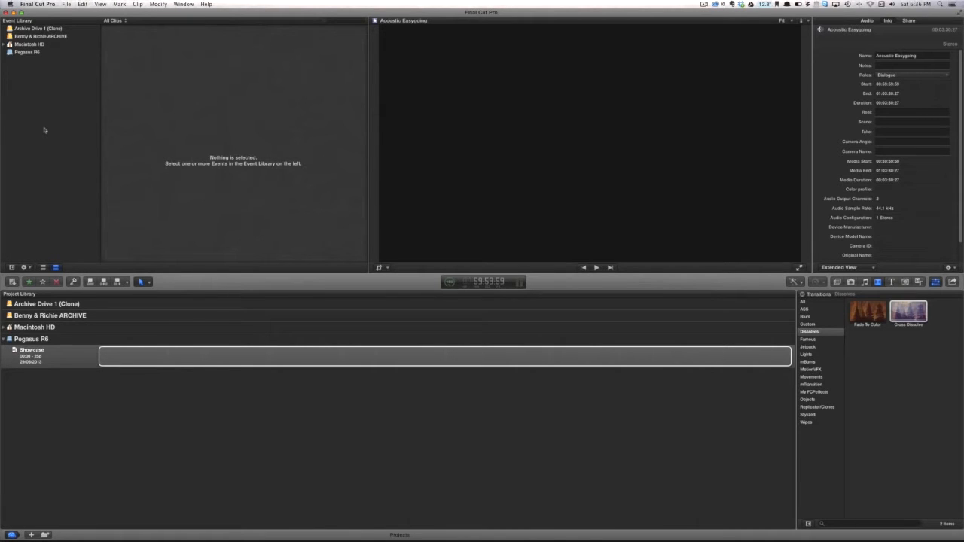
Switch to Finder and look through several photos in the Event folder on the Desktop
key(super+Tab)
key(super+Tab)
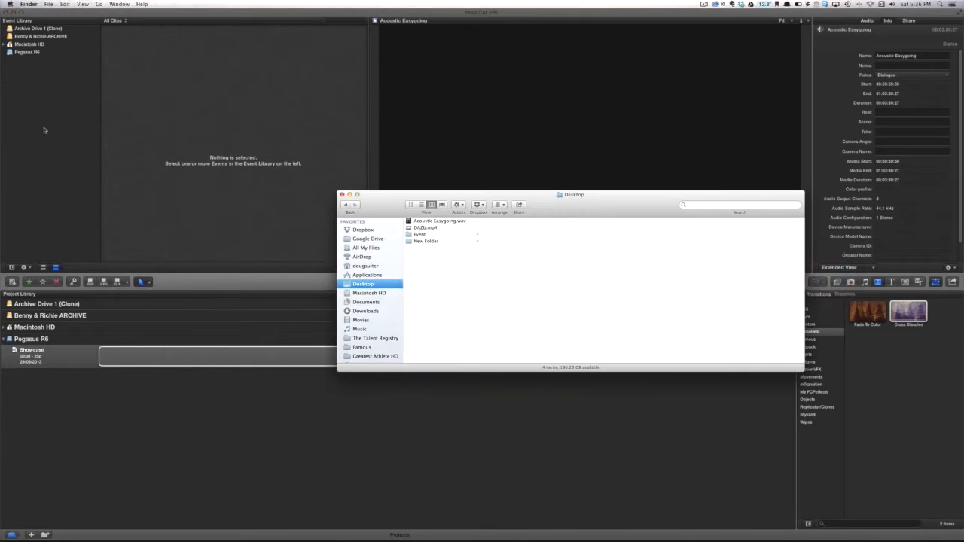
drag(442, 199, 389, 121)
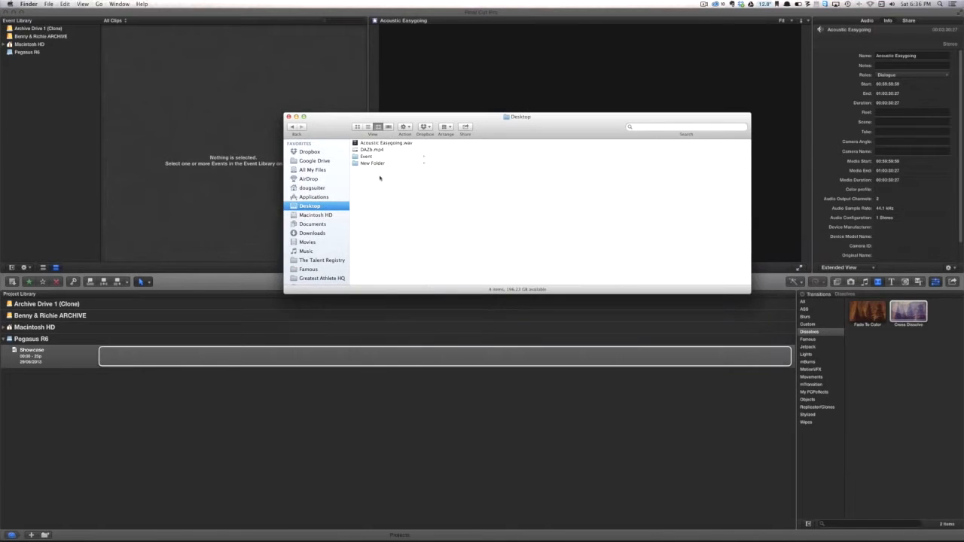
click(377, 156)
key(Right)
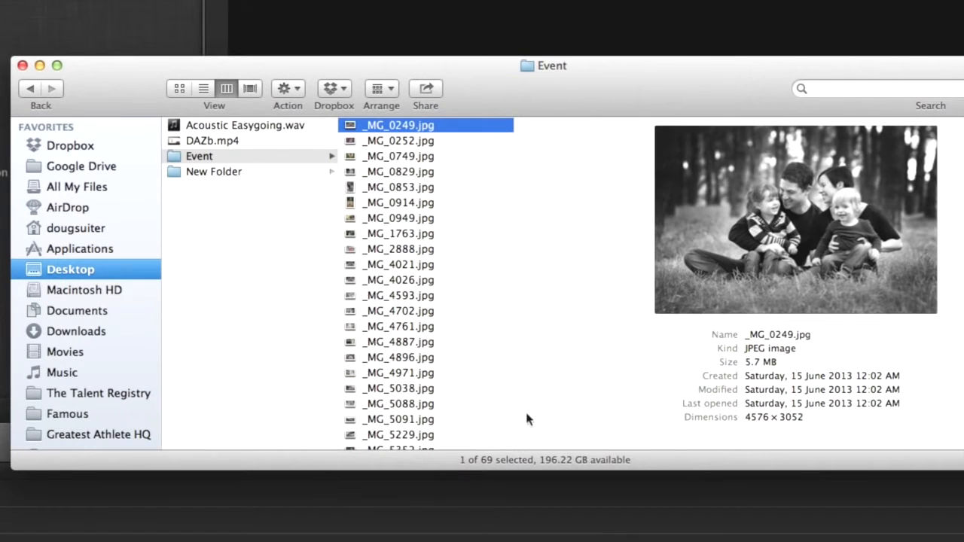
click(465, 326)
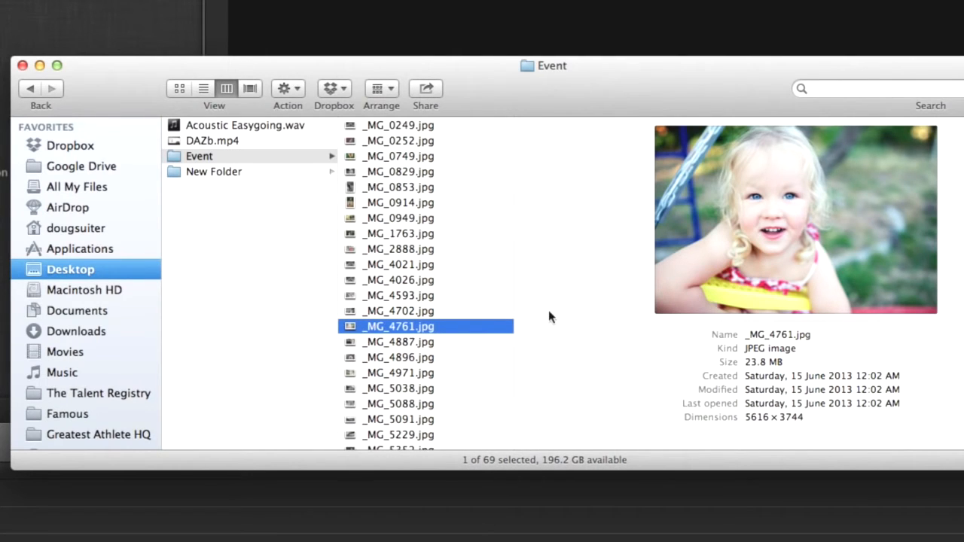
click(384, 265)
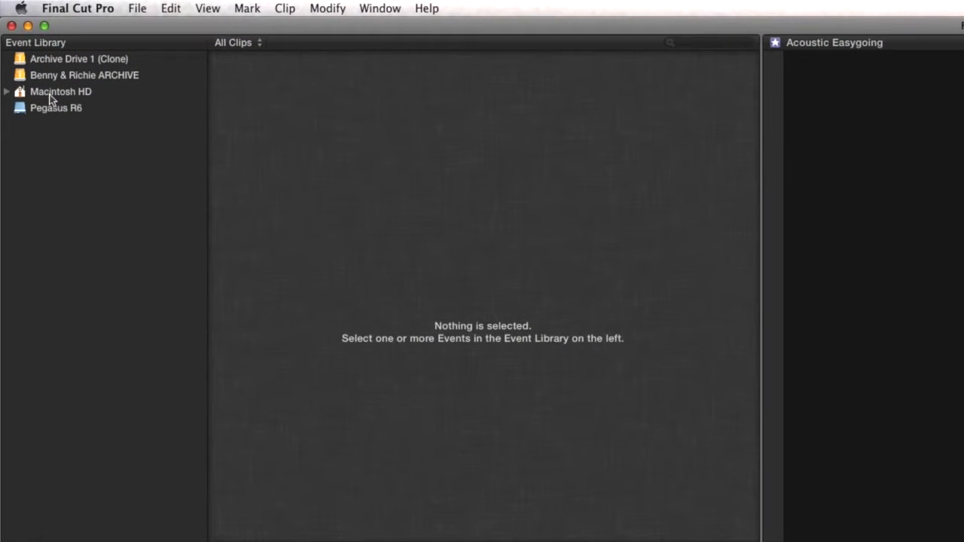
Create an event named Slidehow on the Pegasus R6 drive and open the Showcase project's timeline
right_click(36, 99)
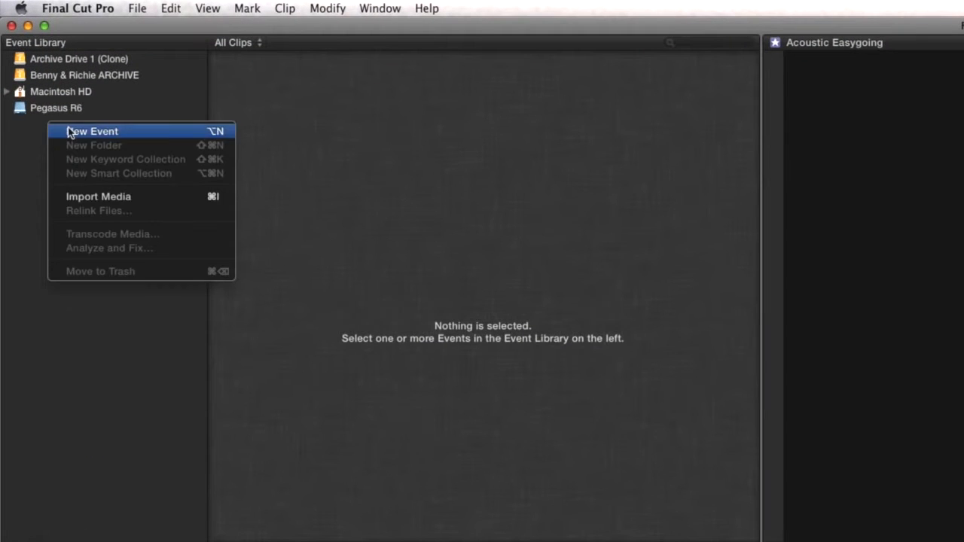
click(55, 104)
text(Slideshow)
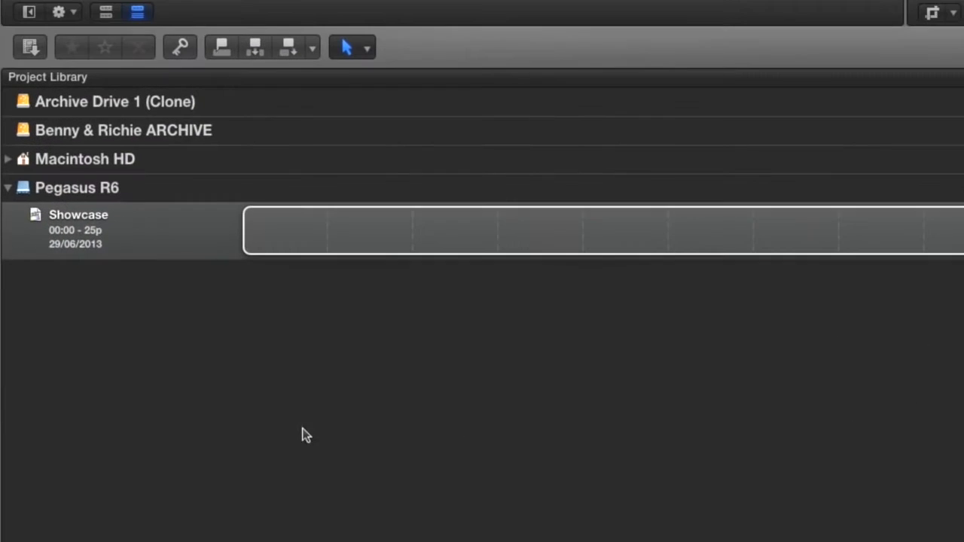
click(285, 448)
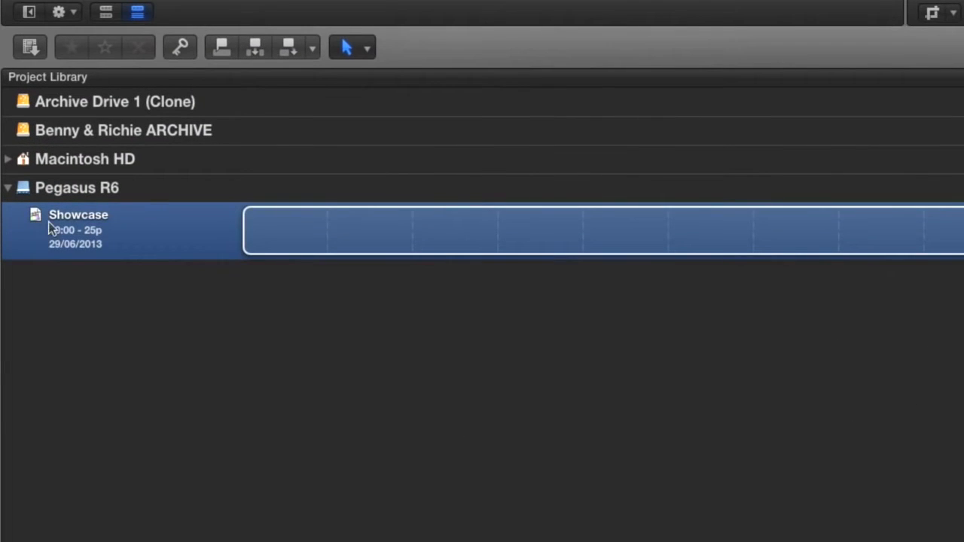
double_click(104, 243)
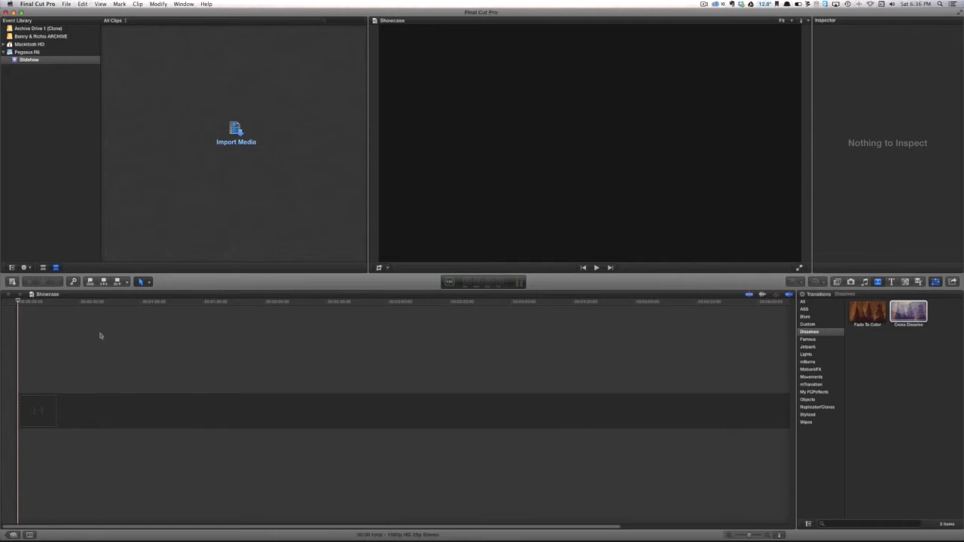
Import the photos of the Desktop's Event folder from Finder into the Slidehow event
key(super+Tab)
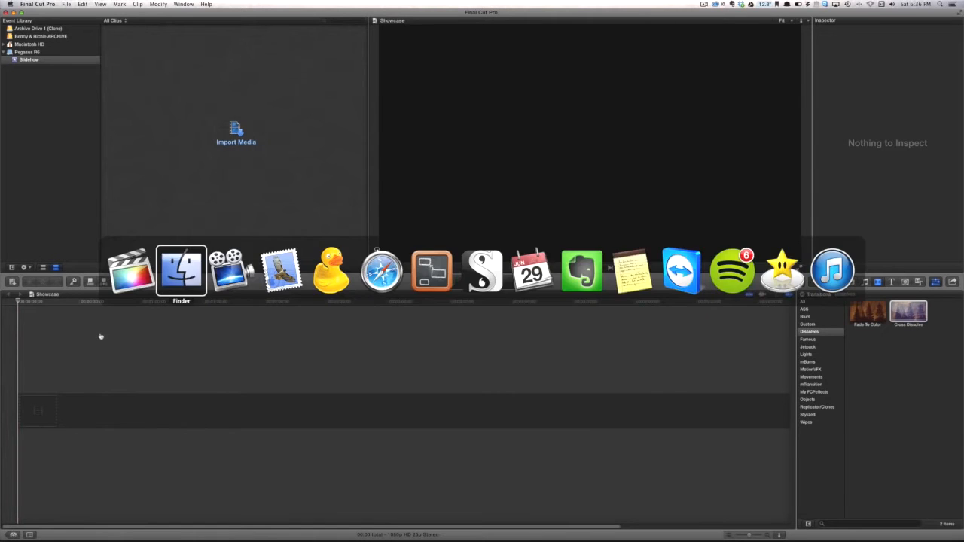
drag(451, 170, 51, 61)
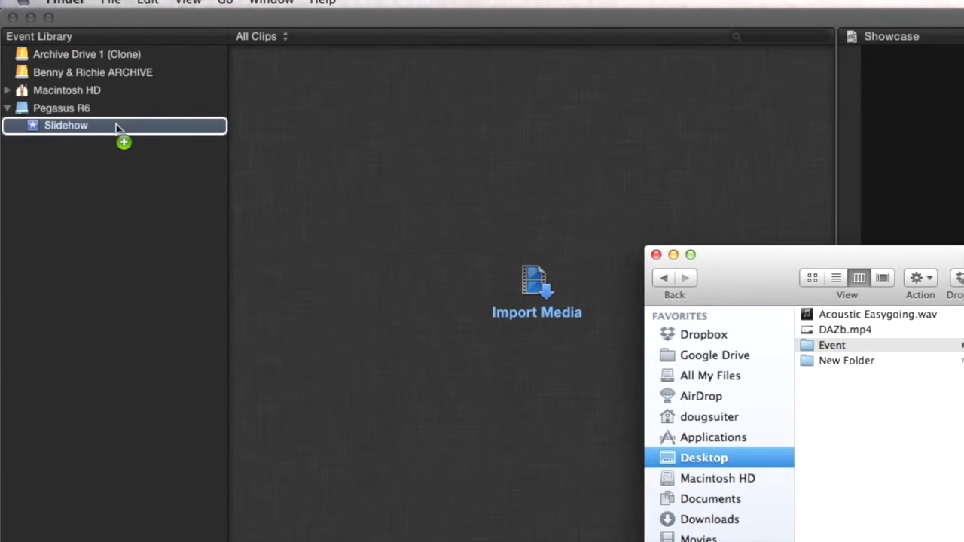
drag(117, 128, 380, 187)
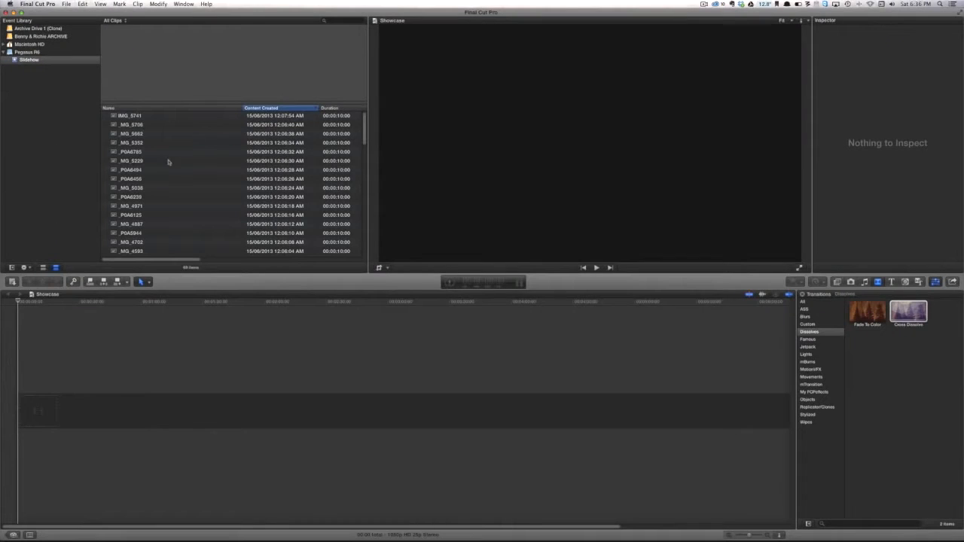
Append all the event's photos to the Showcase timeline, using 1080p HD, 1920x1080 and 25p as the video properties
click(168, 162)
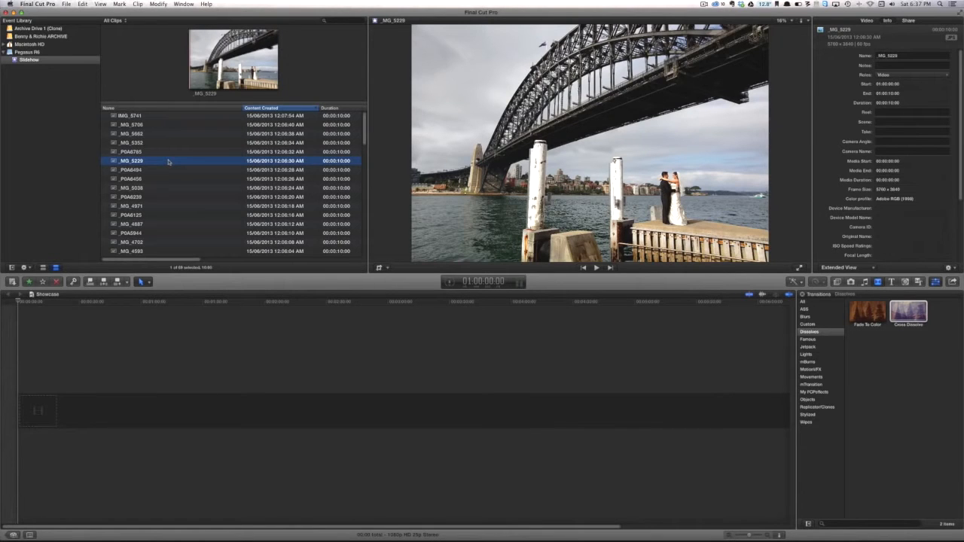
key(super+a)
key(e)
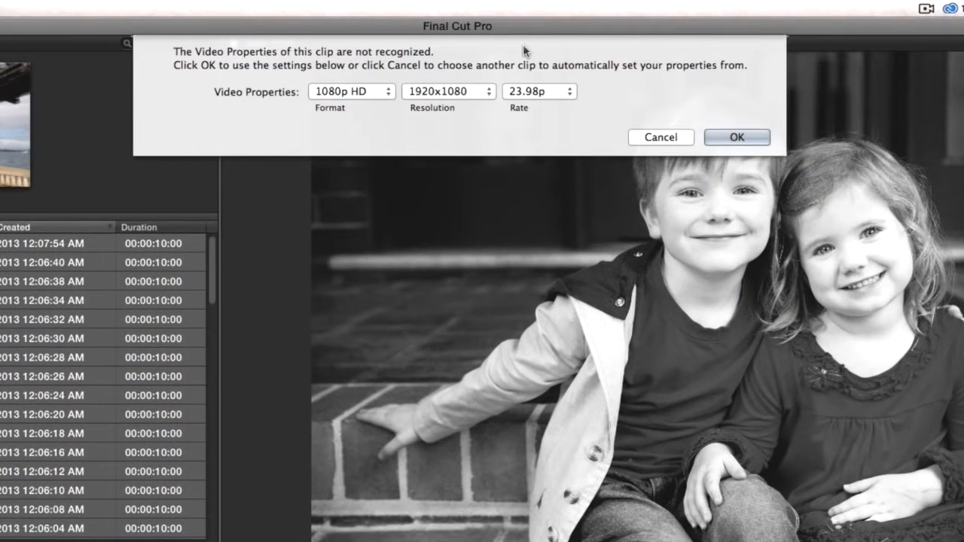
click(536, 92)
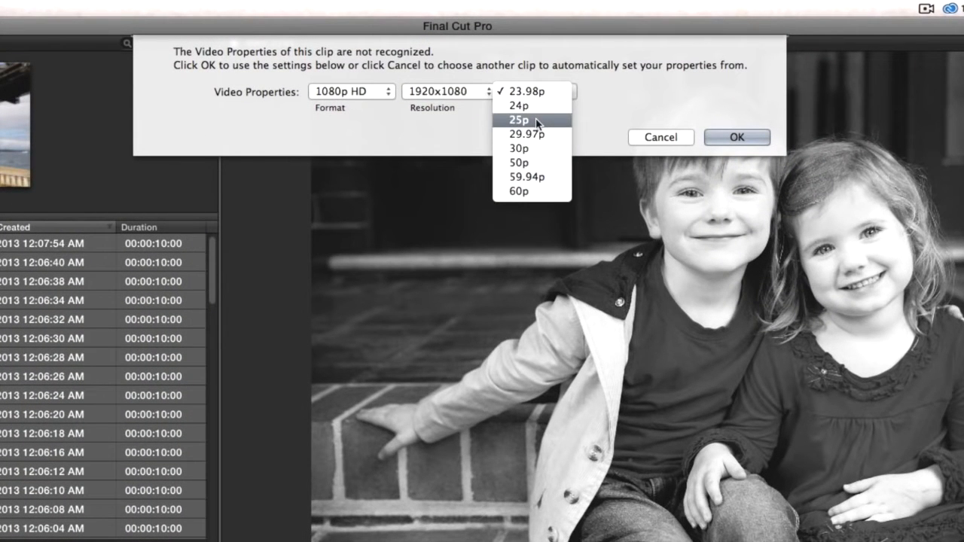
click(536, 119)
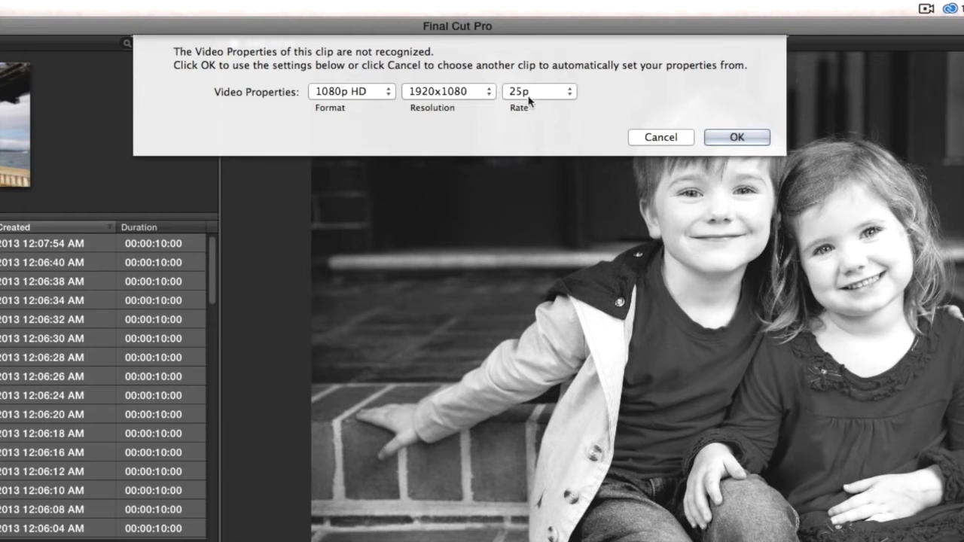
click(716, 136)
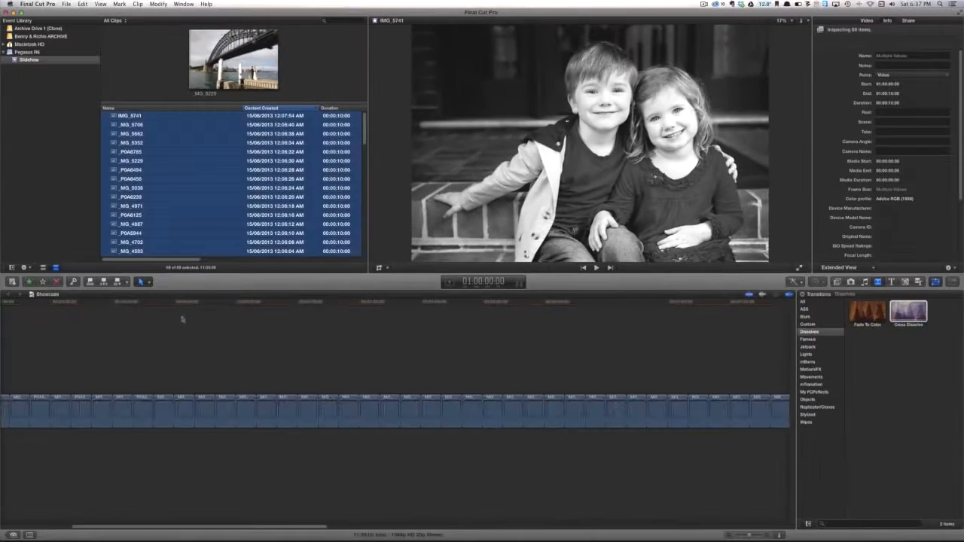
Set the duration of all photo clips in the timeline to 2 seconds
key(super+a)
key(Home)
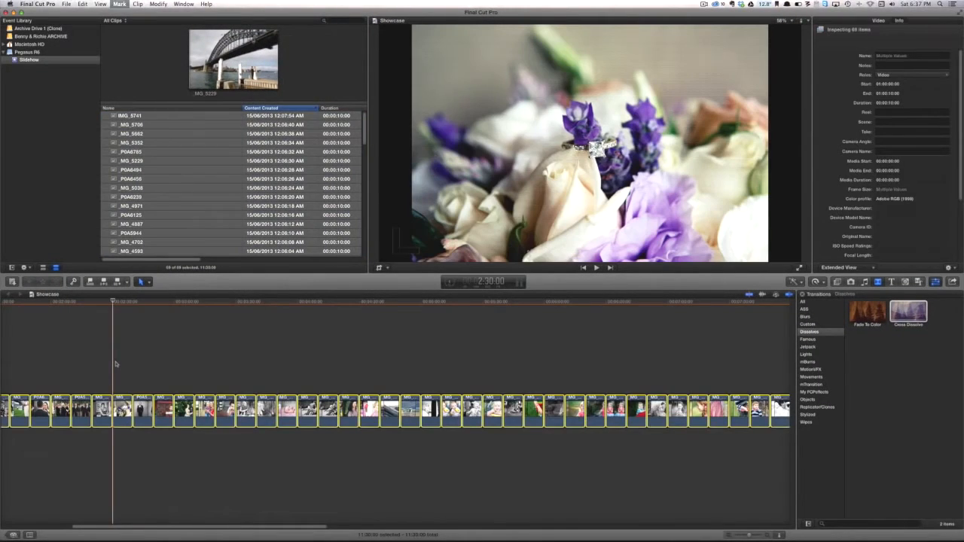
key(space)
key(shift+z)
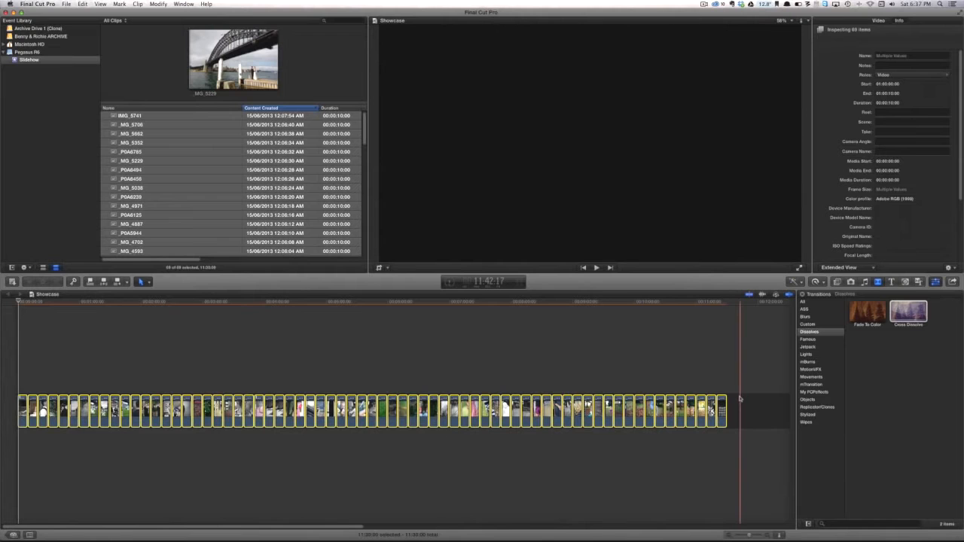
key(ctrl+d)
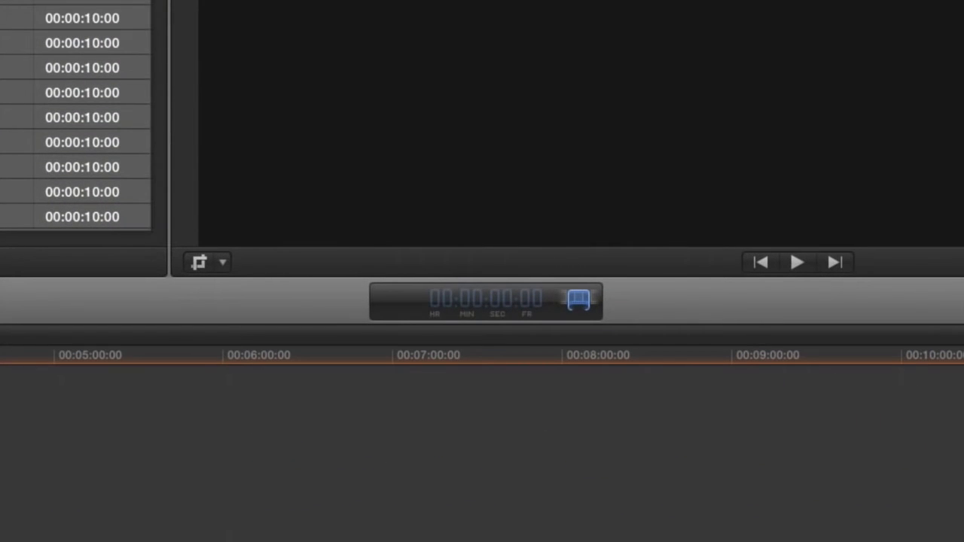
text(2.)
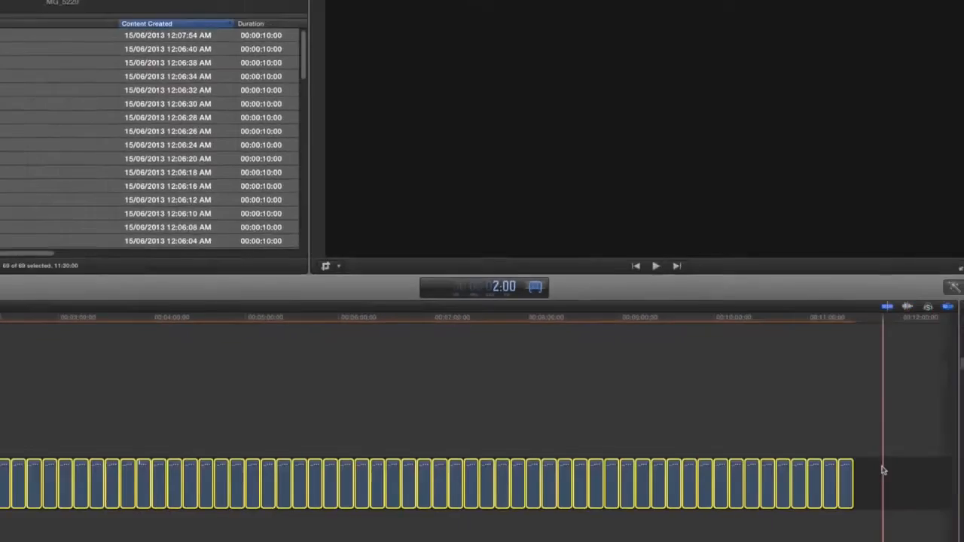
key(Return)
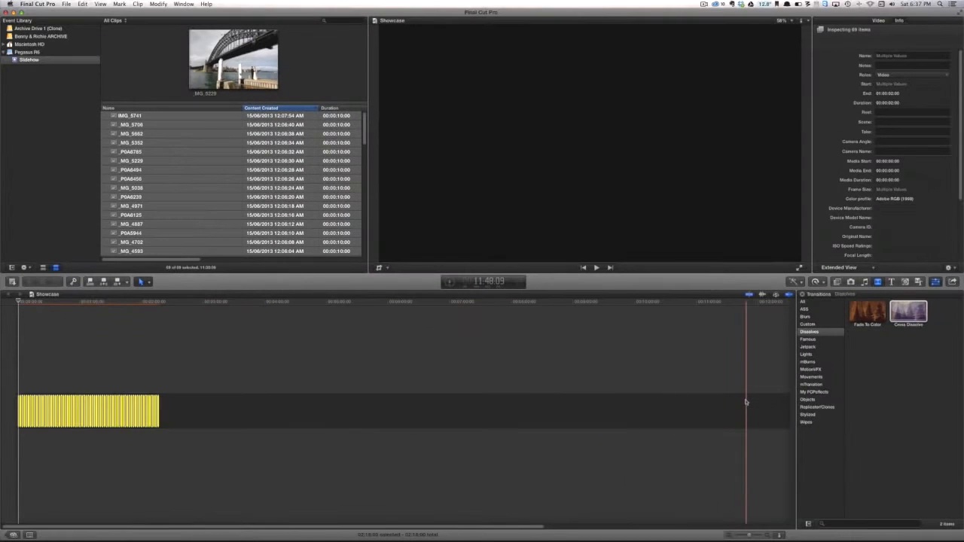
key(shift+z)
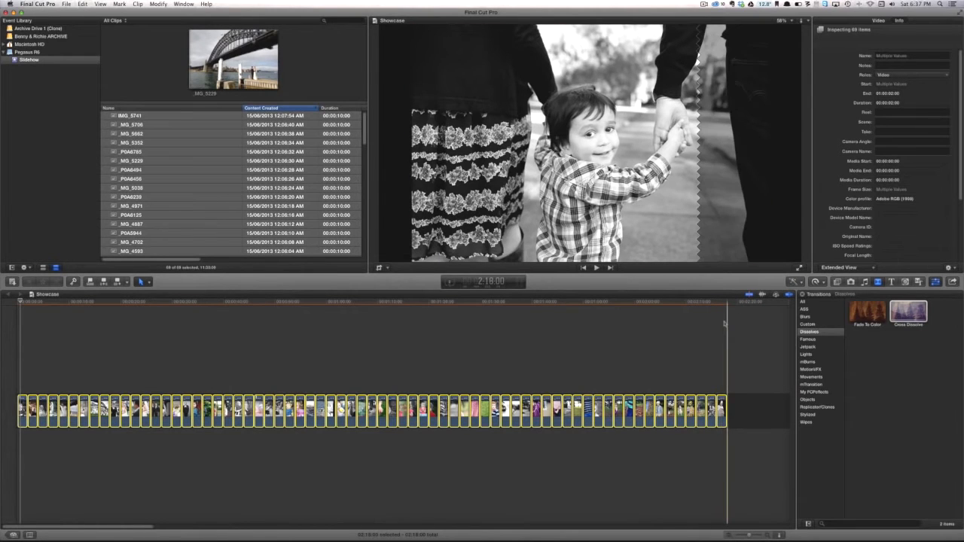
Preview Acoustic Easygoing.wav from the Desktop in Finder and import it into the Slidehow event
key(super+Tab)
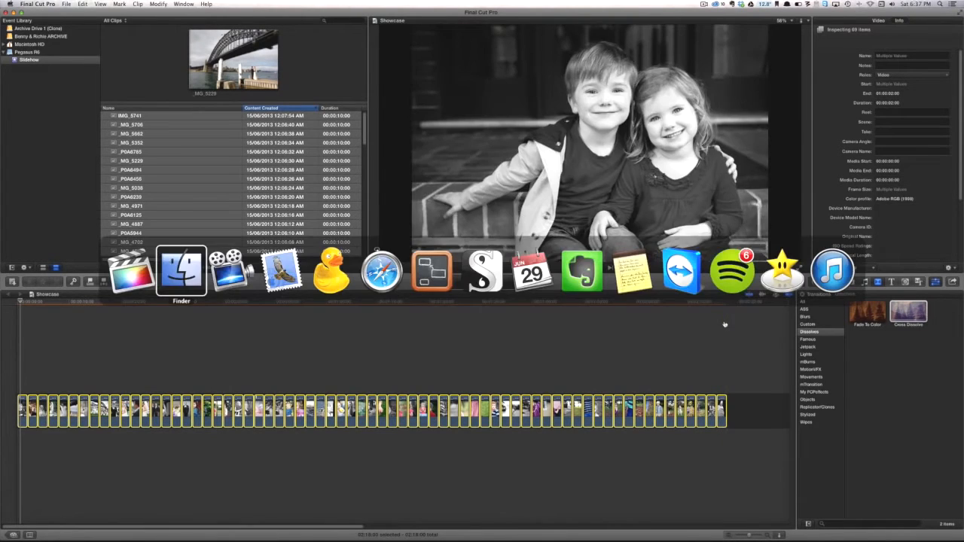
click(384, 208)
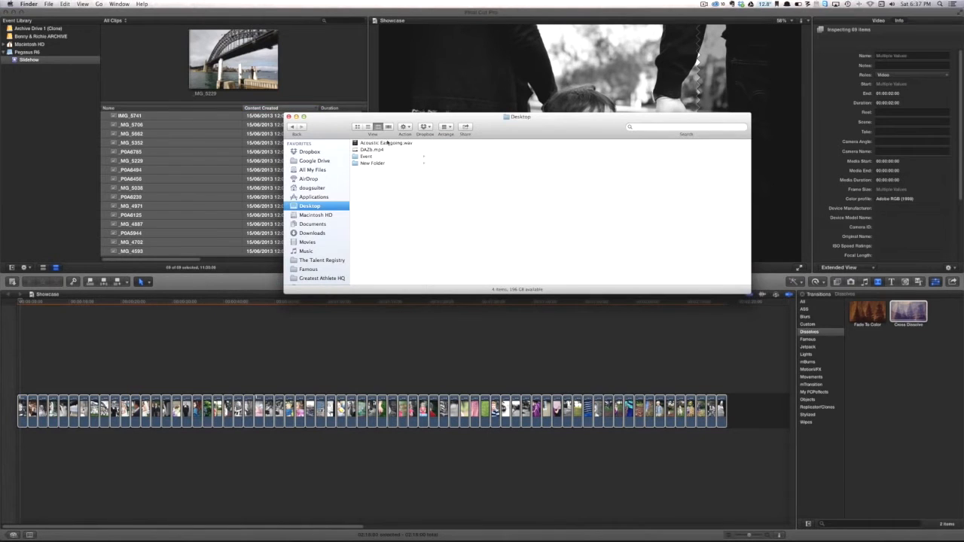
click(387, 142)
key(space)
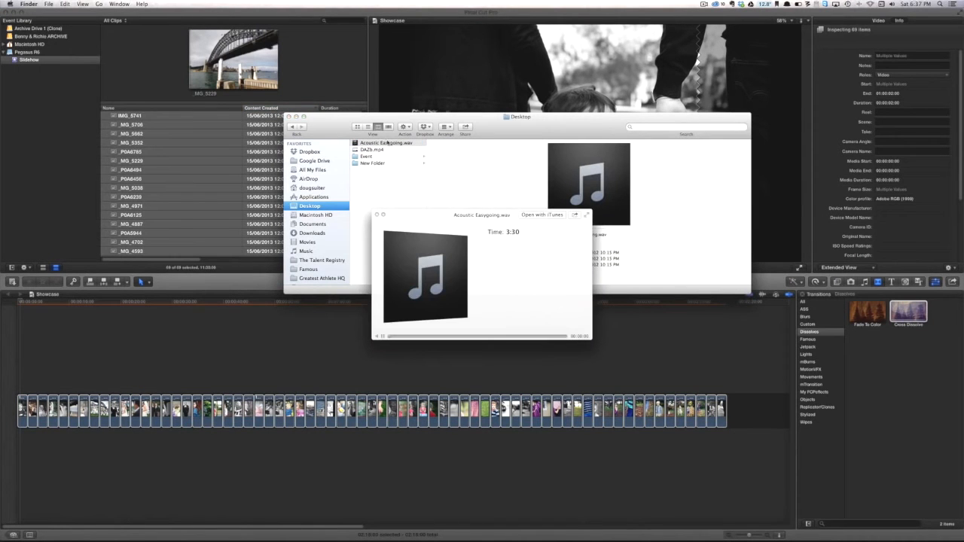
key(space)
drag(387, 142, 62, 64)
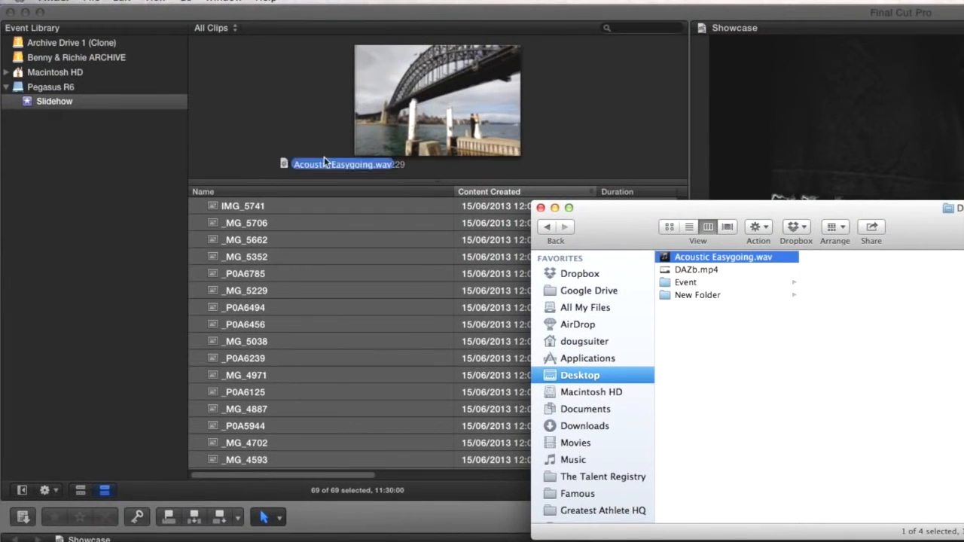
drag(118, 109, 118, 108)
click(118, 108)
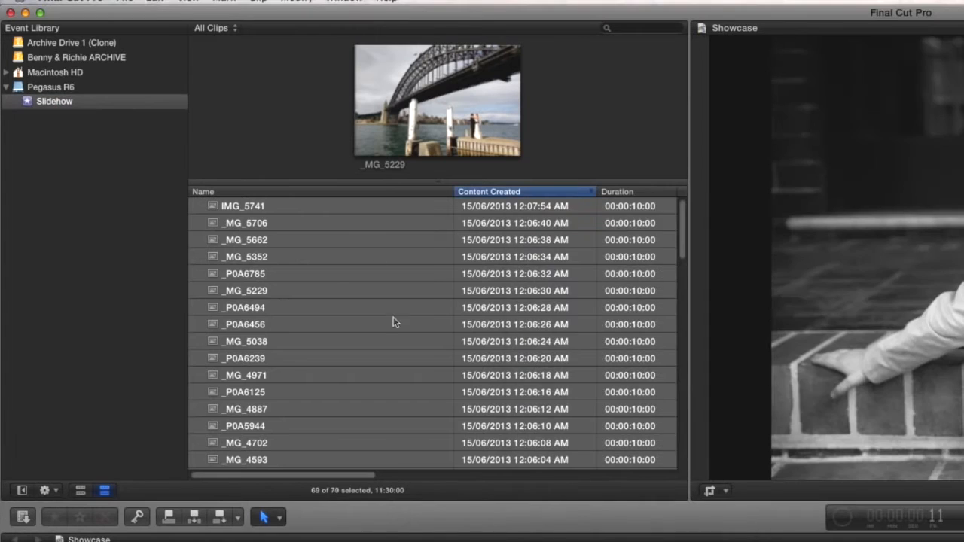
Connect the Acoustic Easygoing track beneath the photos at the start of the timeline
scroll(389, 320, down, 10)
click(319, 462)
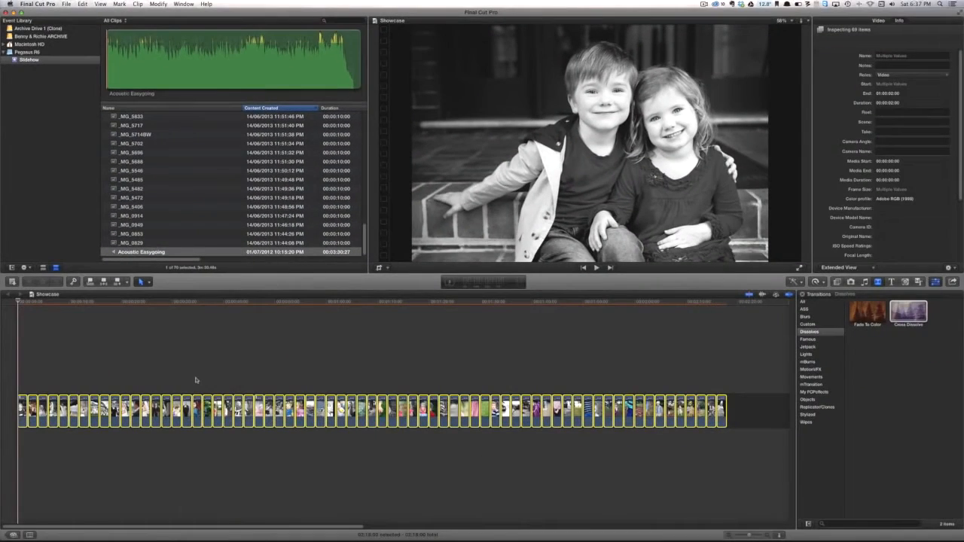
key(q)
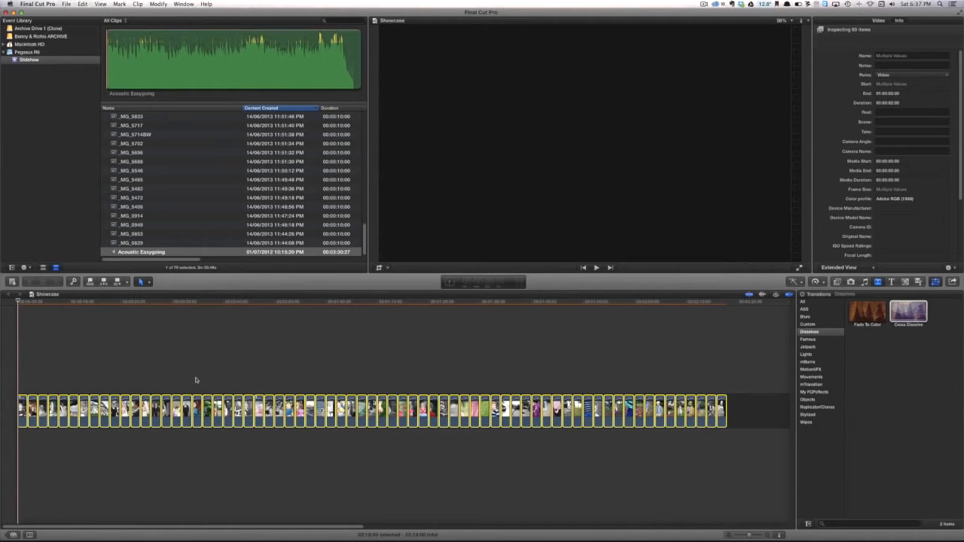
key(shift+z)
key(Home)
key(space)
Trim the end of the Acoustic Easygoing track to the end of the last photo and play the slideshow from the beginning
drag(726, 443, 490, 443)
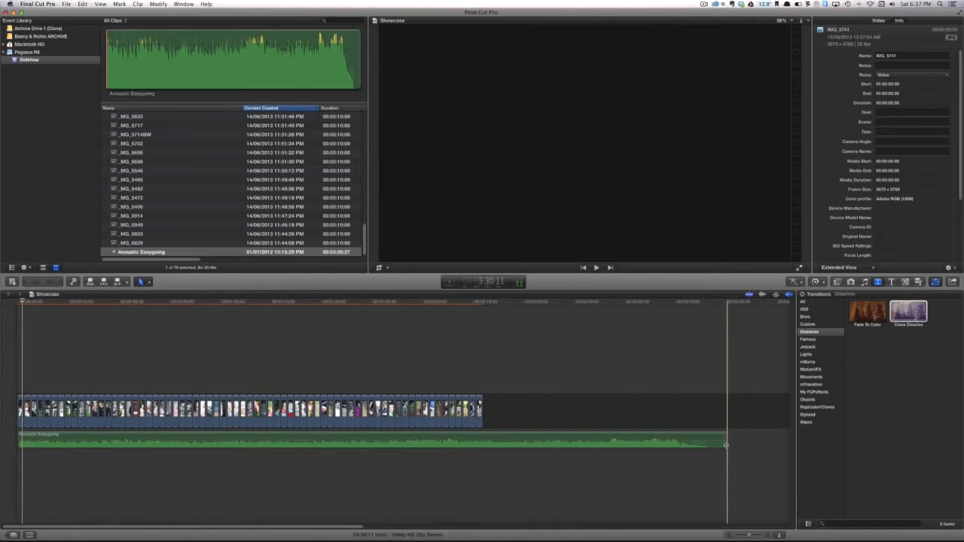
drag(547, 329, 522, 321)
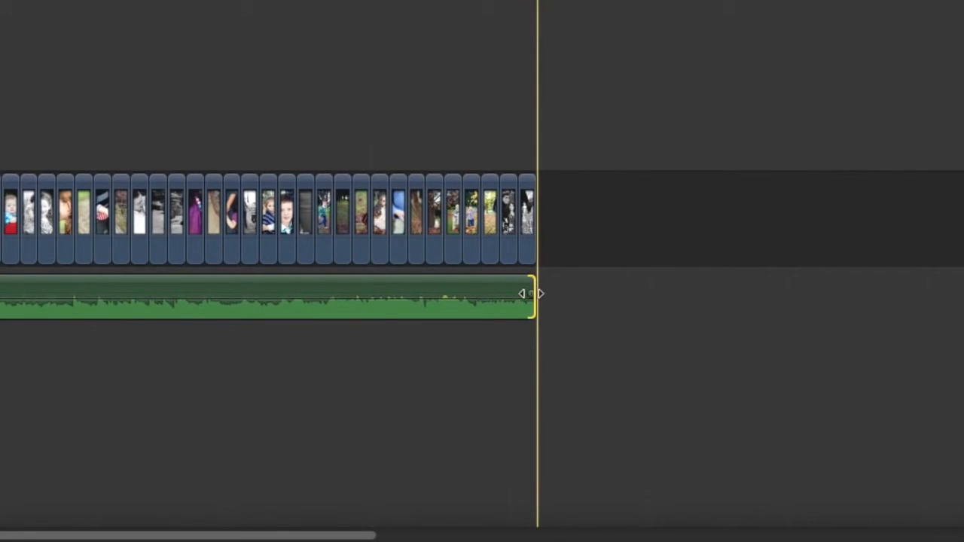
click(418, 91)
key(Home)
key(space)
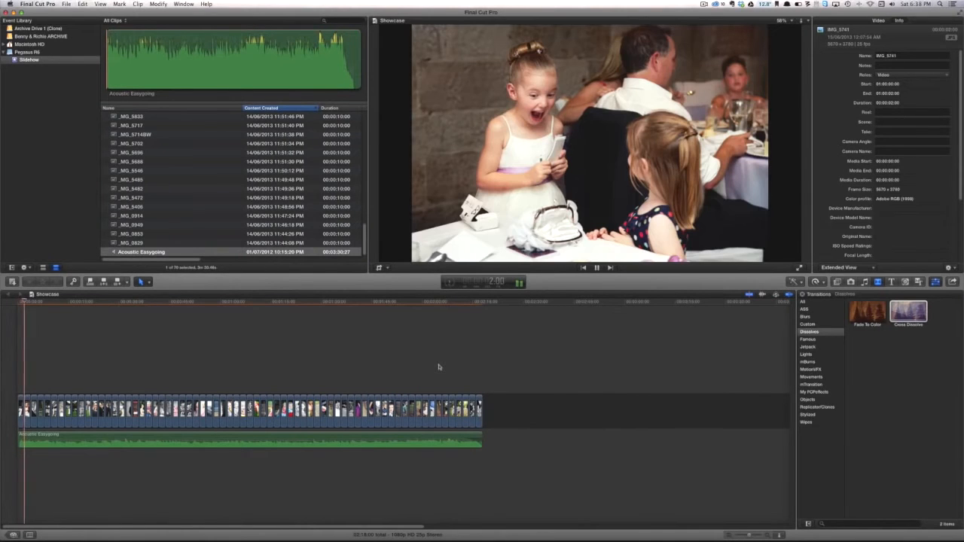
key(space)
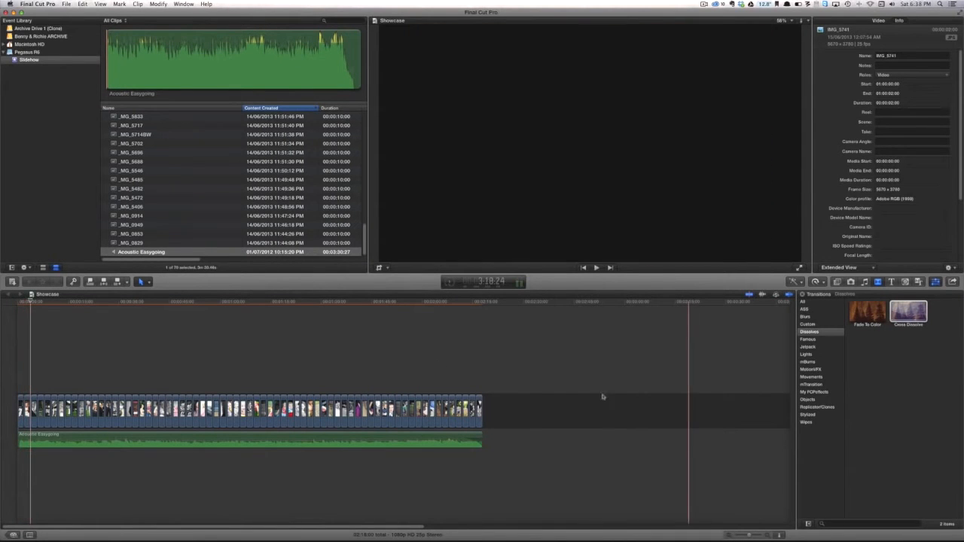
Apply the Cross Dissolve transition to all photo clips in the timeline and play part of the result
drag(565, 400, 17, 377)
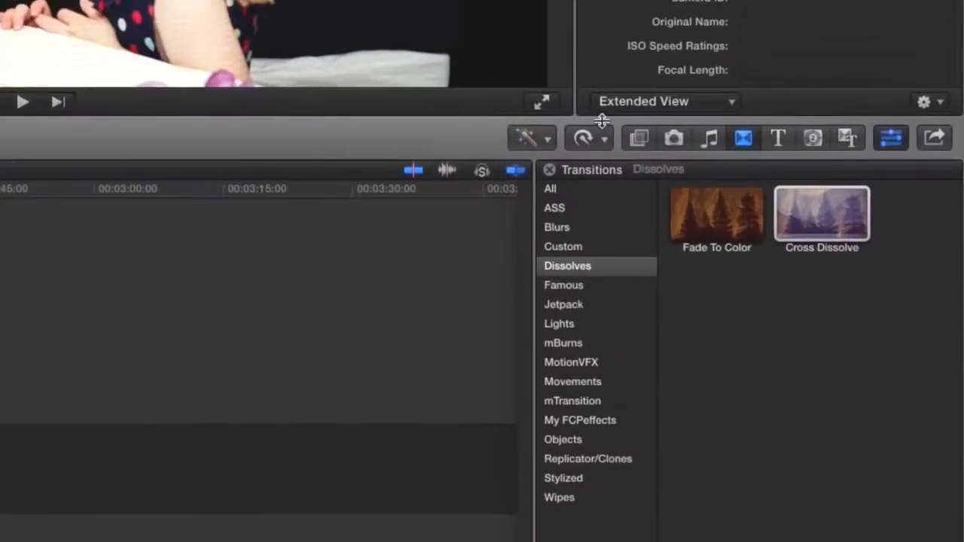
click(835, 217)
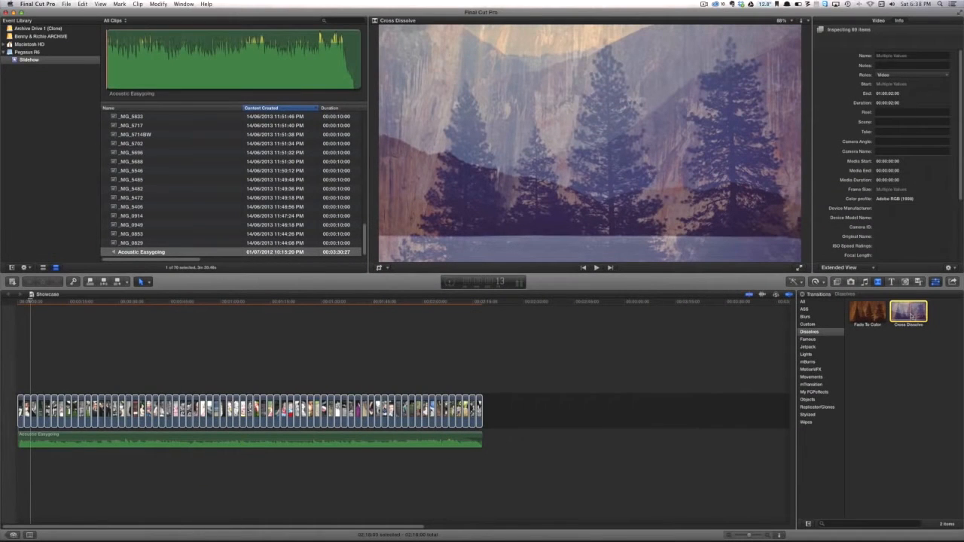
double_click(912, 315)
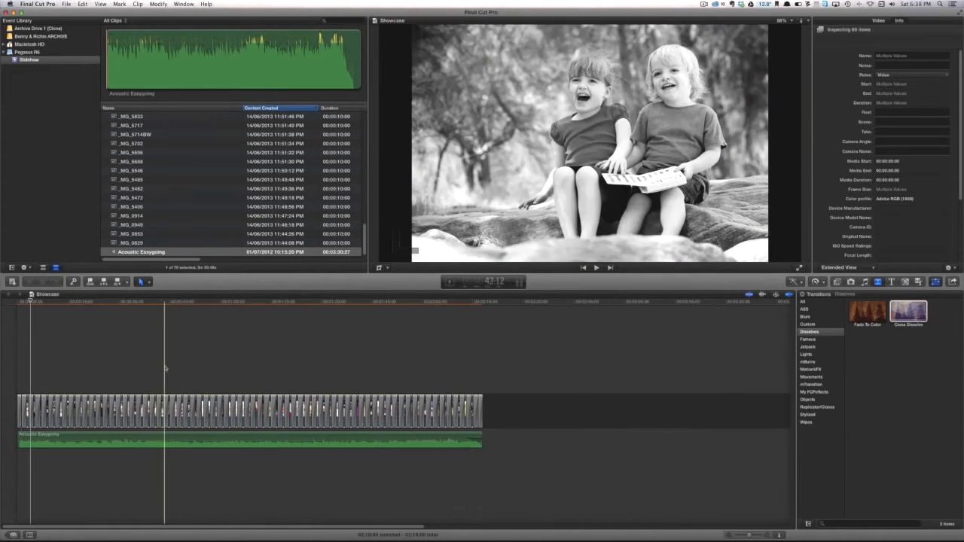
key(space)
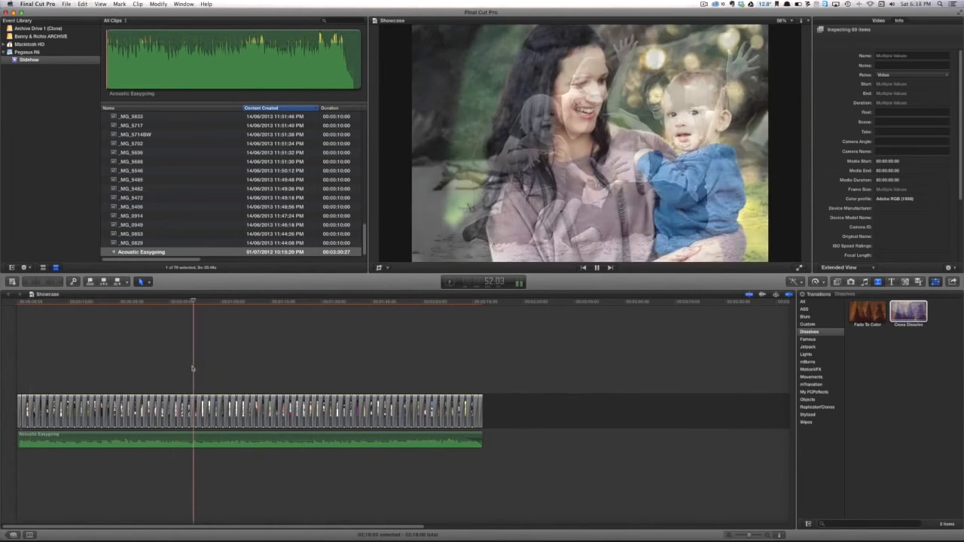
key(space)
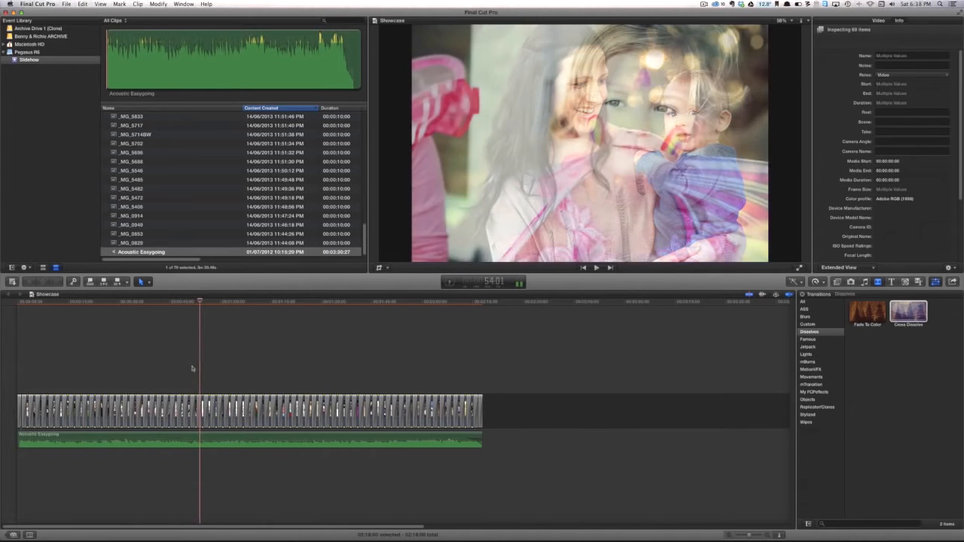
Turn on the Ken Burns crop effect for the first photo at the start of the timeline
key(Home)
key(super+equal)
key(super+equal)
key(super+equal)
key(space)
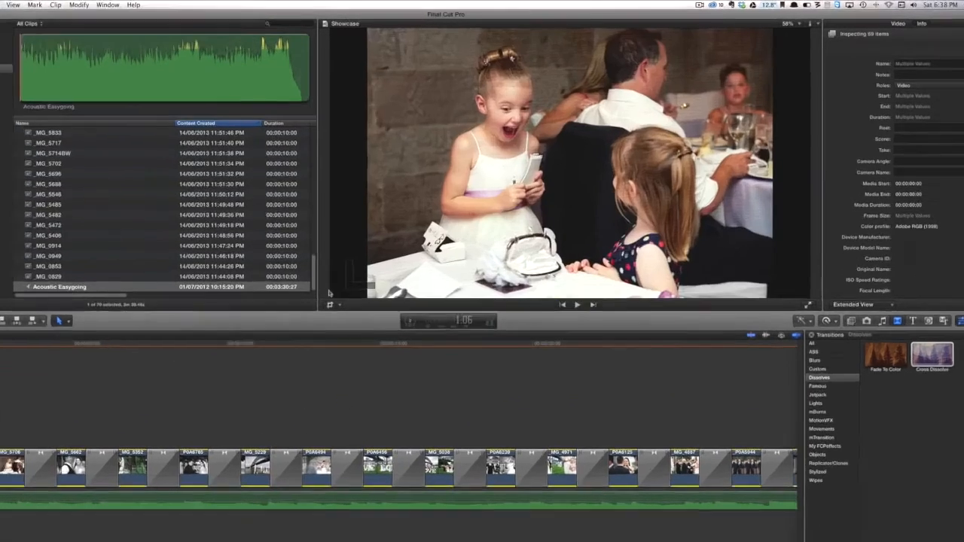
key(shift+c)
click(535, 411)
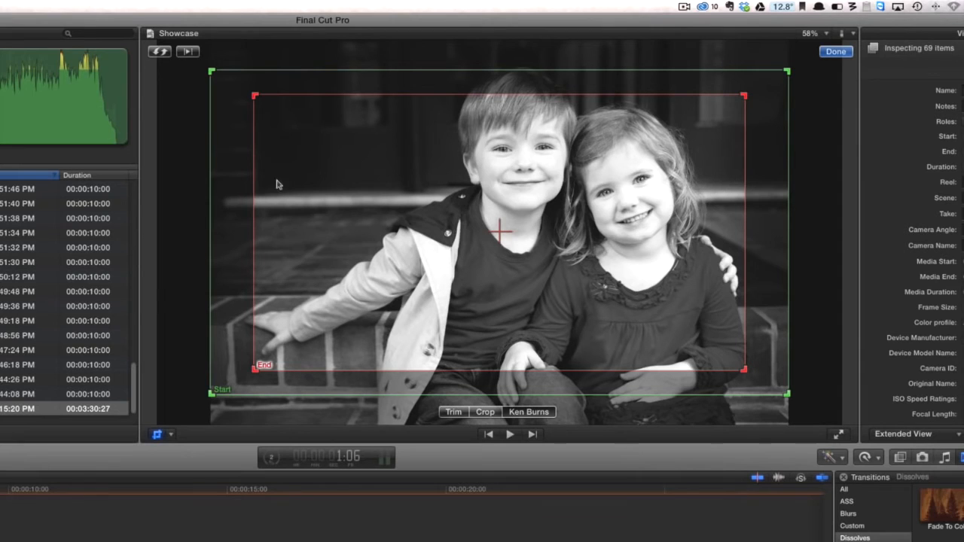
Swap the start and end framing of the first photo's Ken Burns effect, apply it and play the opening
click(160, 52)
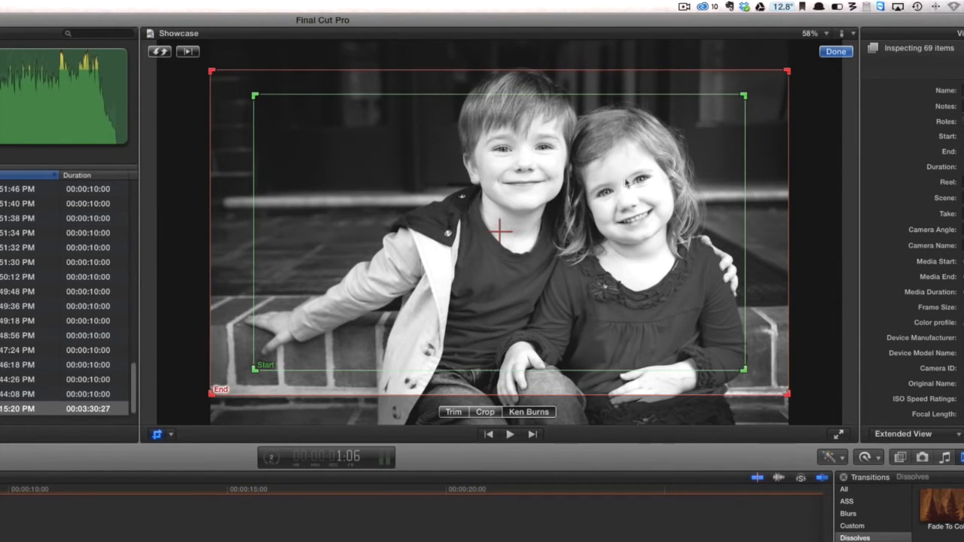
click(835, 51)
key(space)
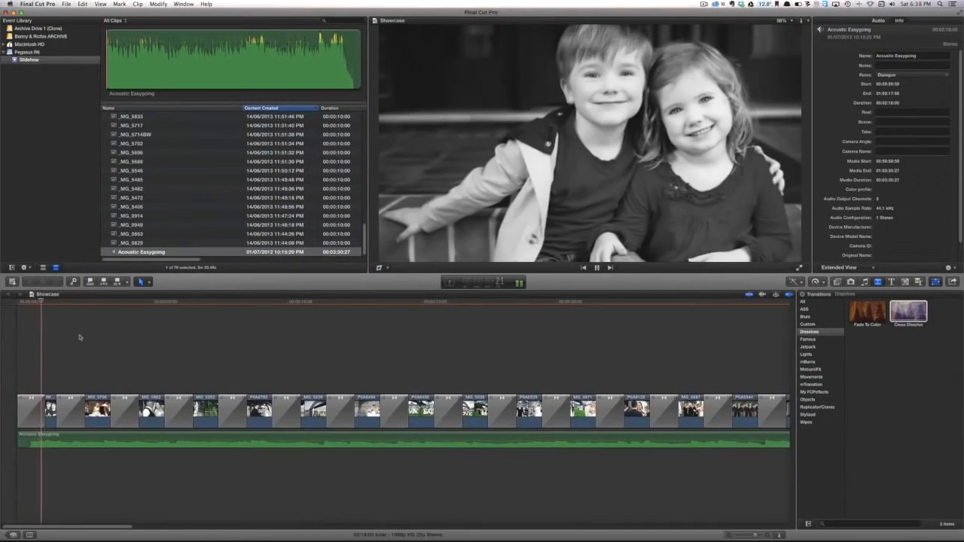
key(space)
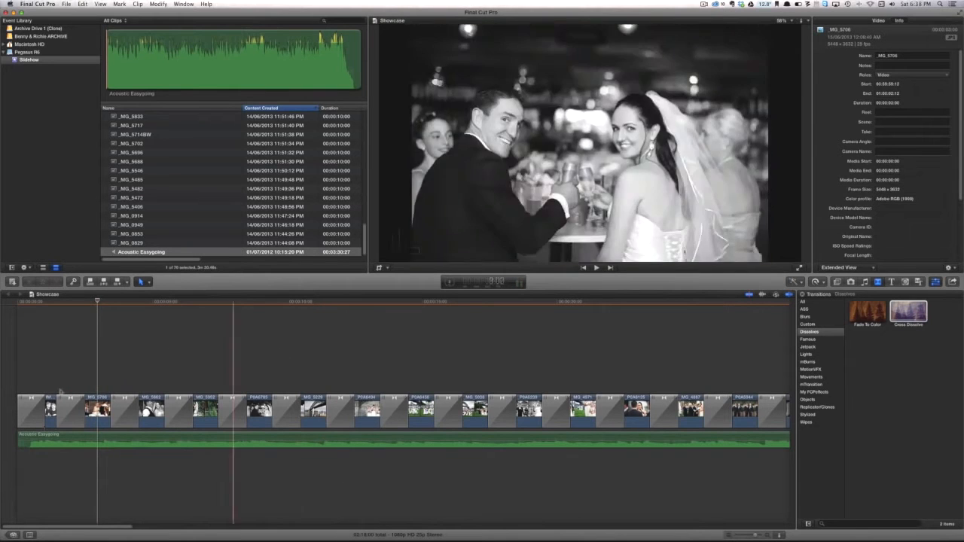
Copy the first photo's attributes, paste only Crop onto all the other photo clips, and play the slideshow
click(50, 411)
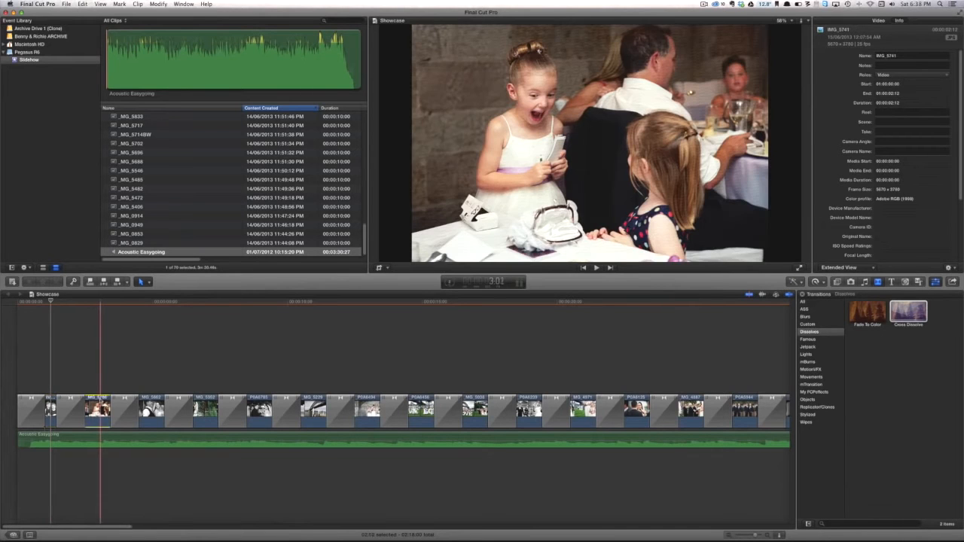
scroll(100, 410, right, 15)
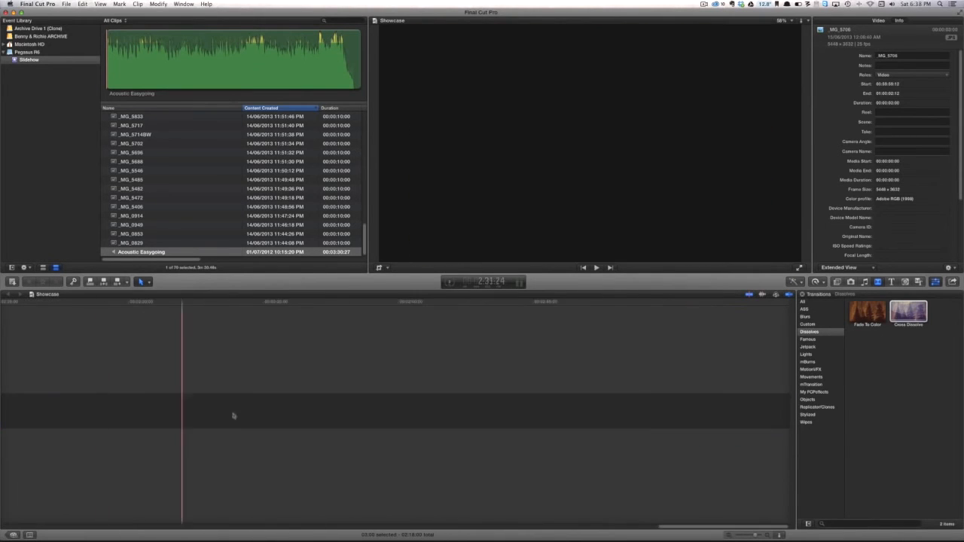
scroll(233, 410, left, 15)
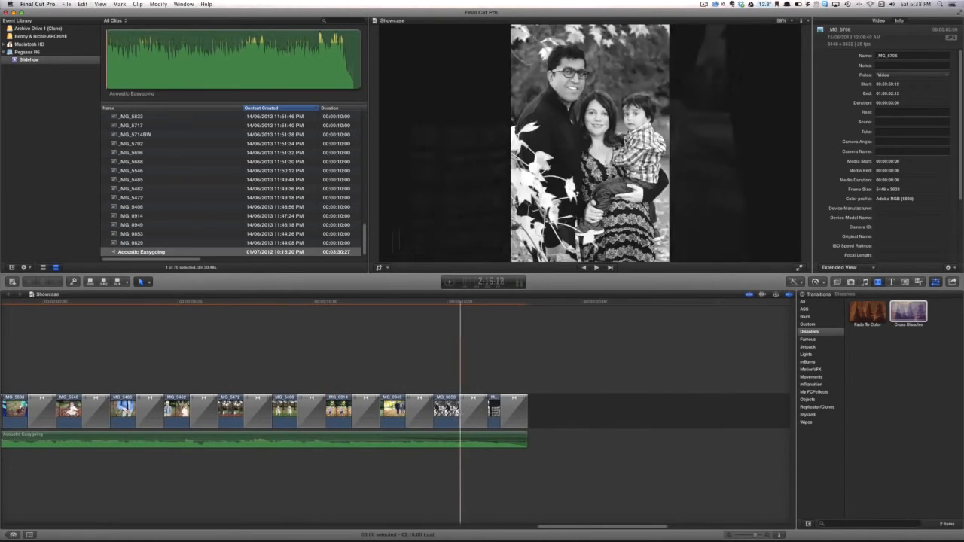
key(super+a)
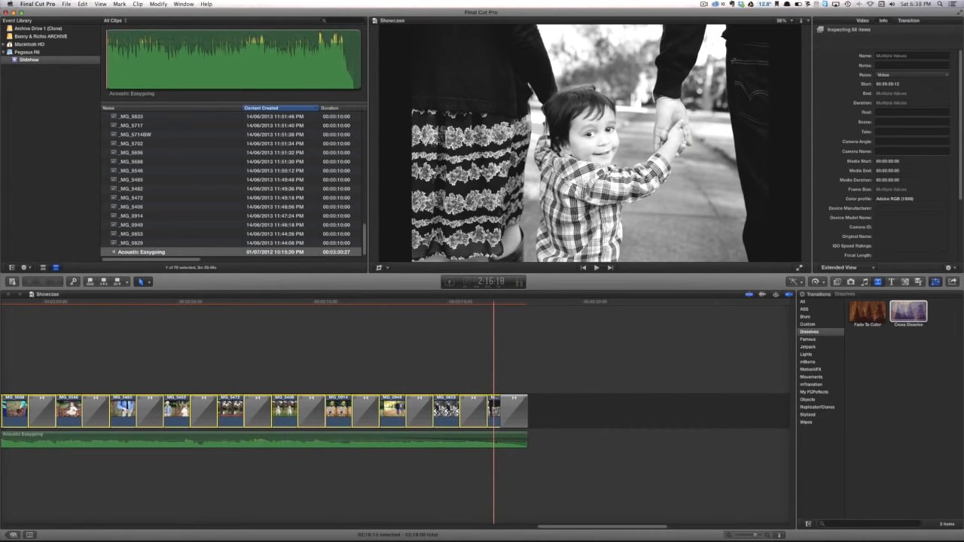
key(super+shift+v)
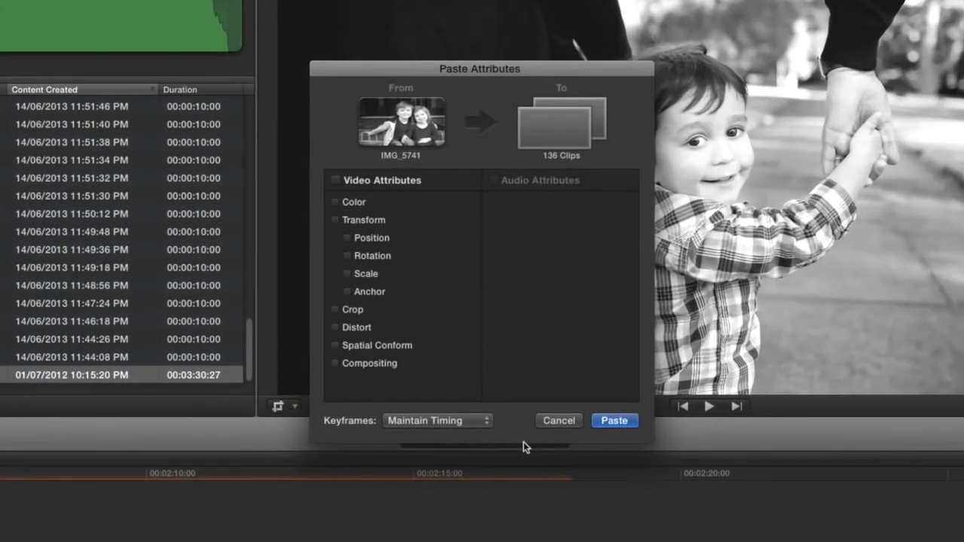
click(354, 309)
click(621, 426)
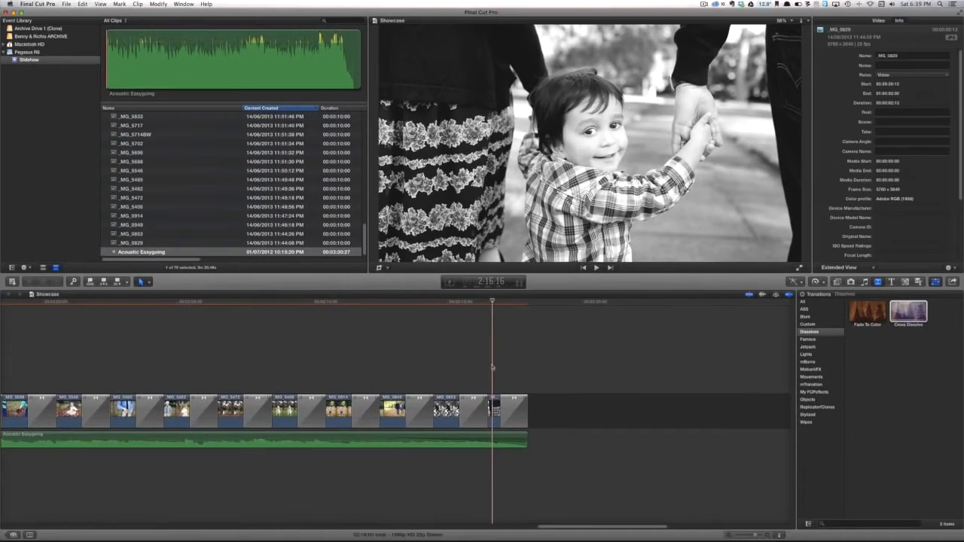
key(shift+z)
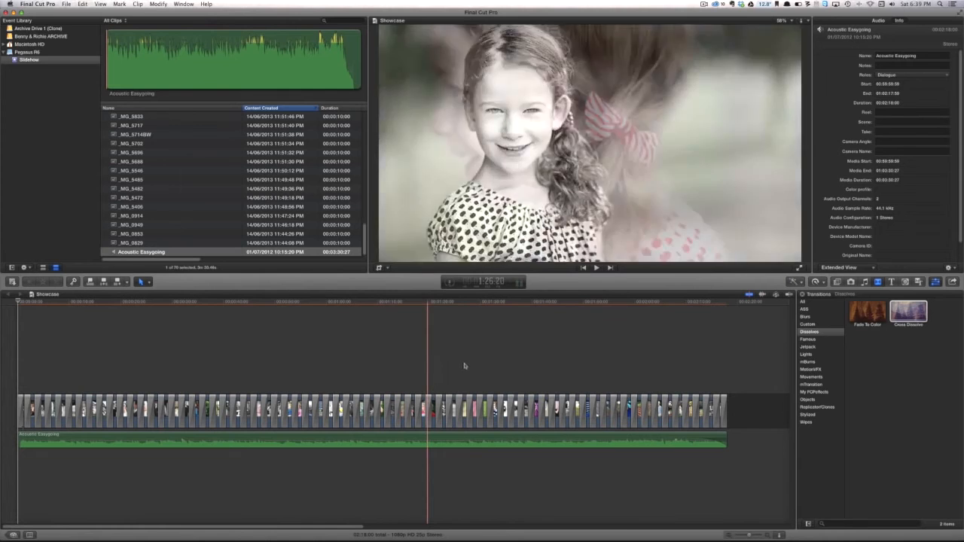
key(s)
key(space)
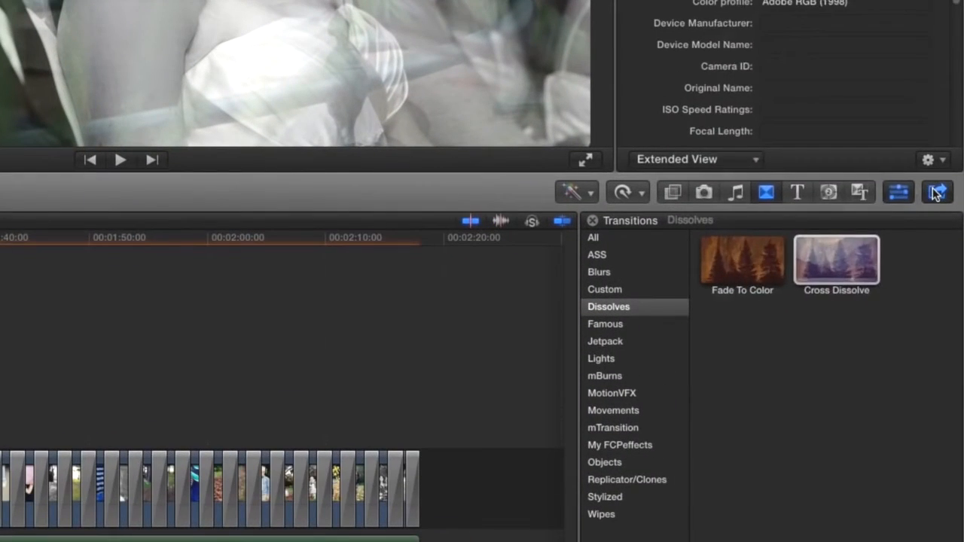
Start an HD 720p export of the project and add the tags dfljbhkdfj, fkdjbvkdbjf, sd;kjlskdjlfd and sdkfjlskdjlsdj
click(952, 281)
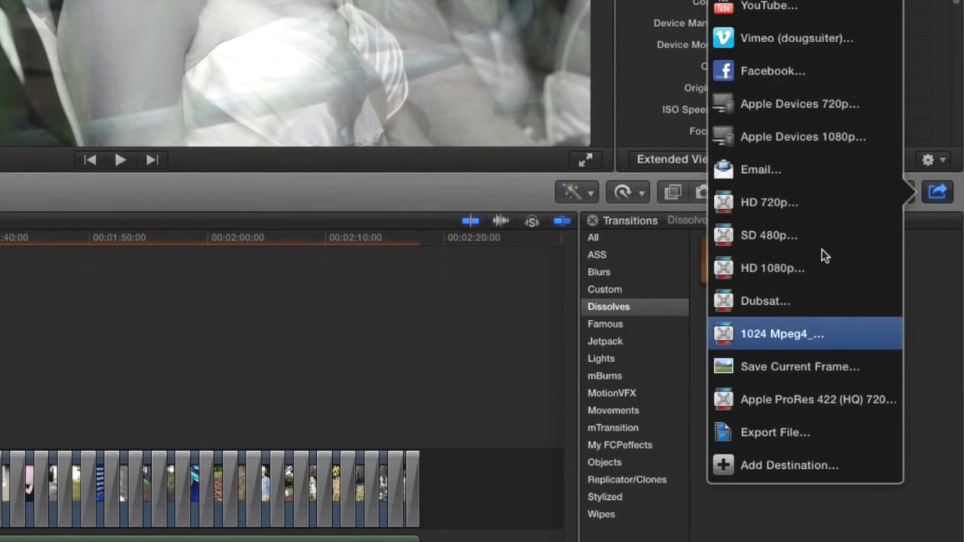
click(820, 203)
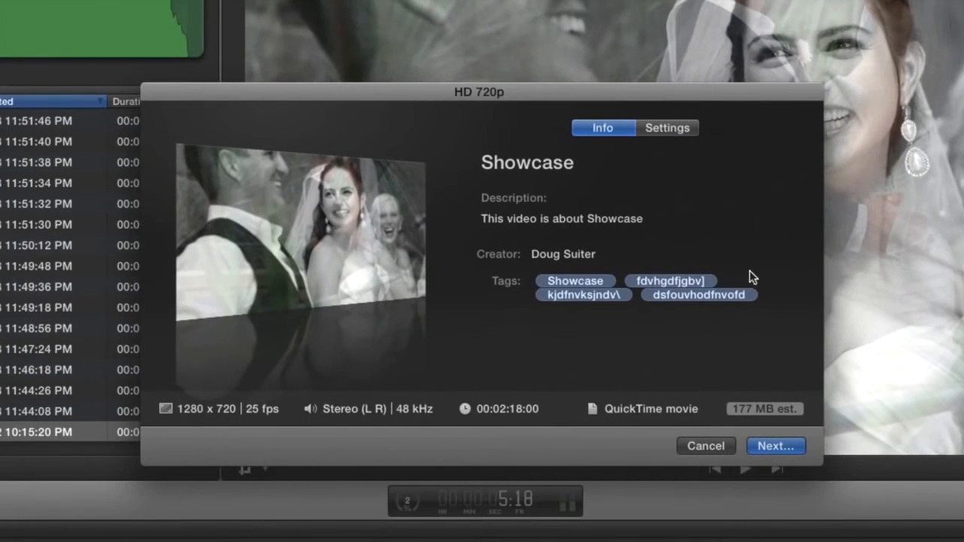
click(658, 280)
click(680, 294)
text(dfljbhkdfj)
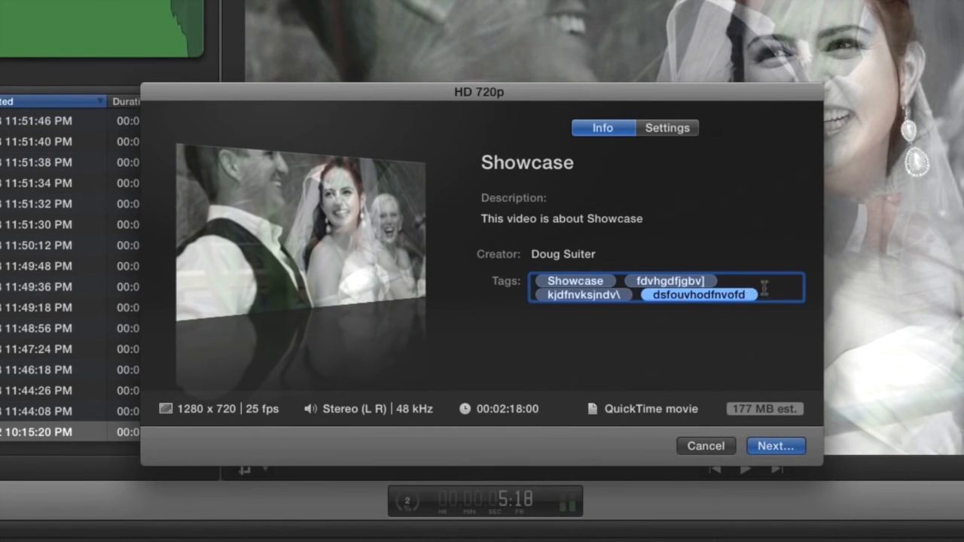
key(Return)
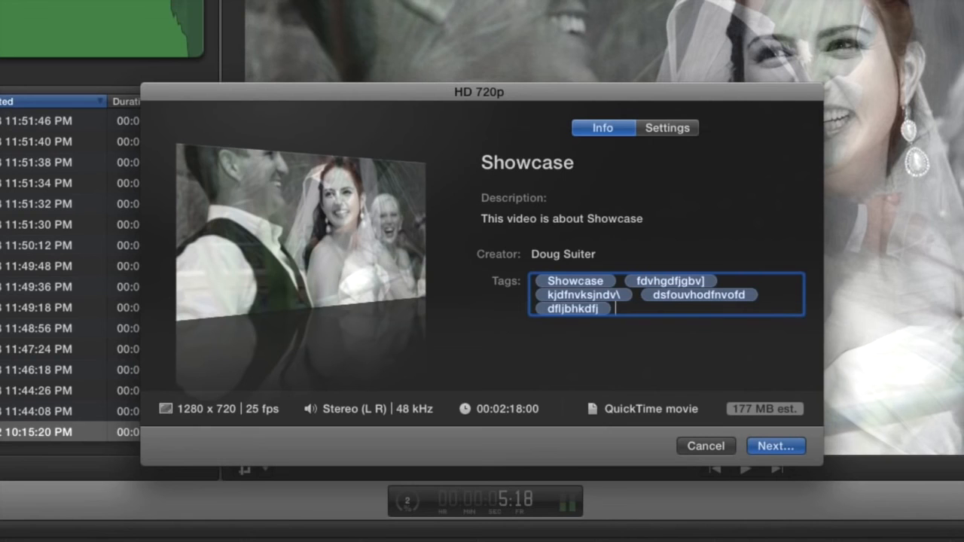
text(fkdjbvkdbjf)
key(Return)
text(sd;kjlskdjlfd)
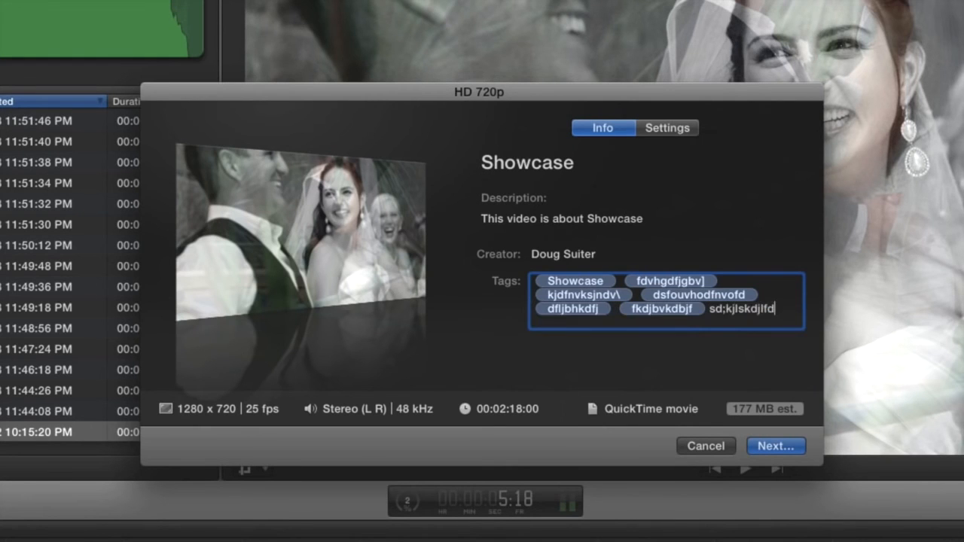
key(Return)
text(sdkfjlskdjlsdj)
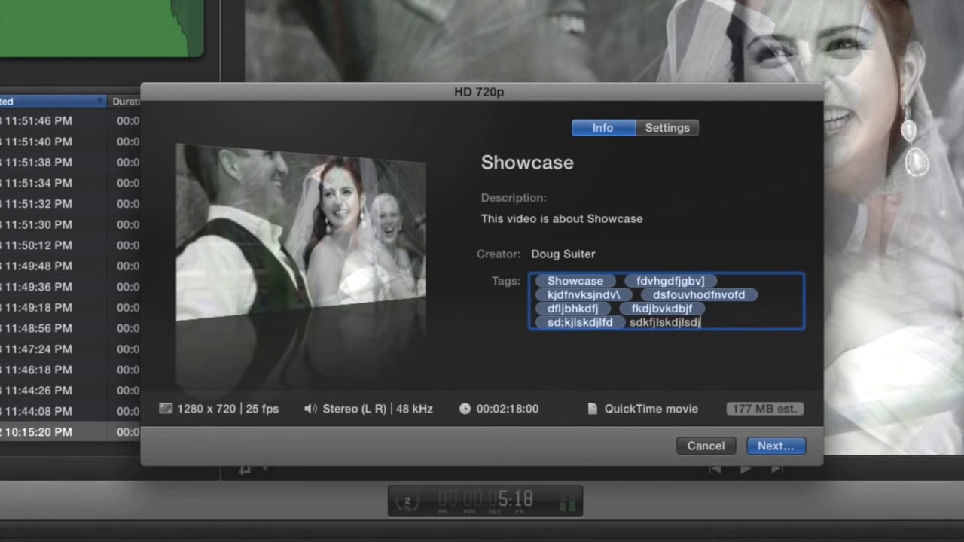
key(Return)
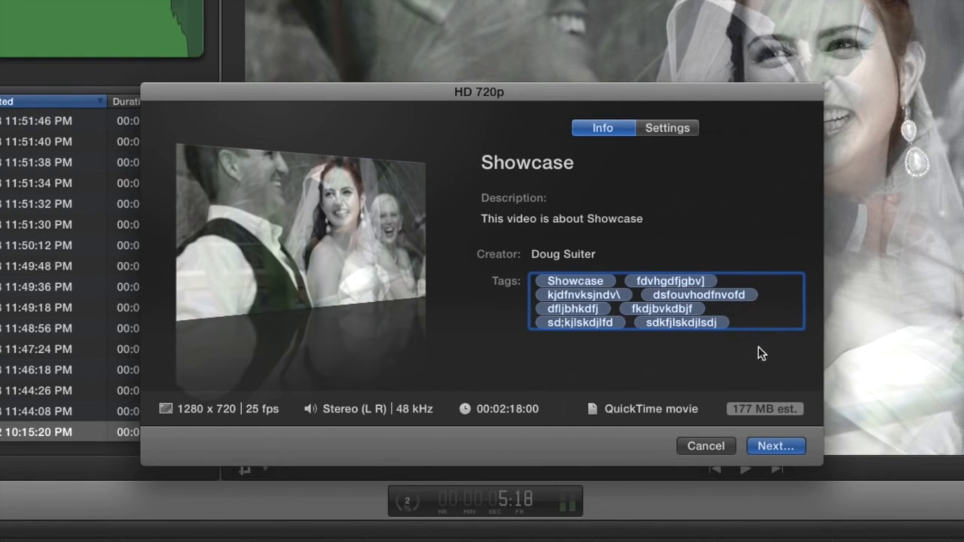
Save the exported movie to the Desktop under the name Showcase
click(772, 446)
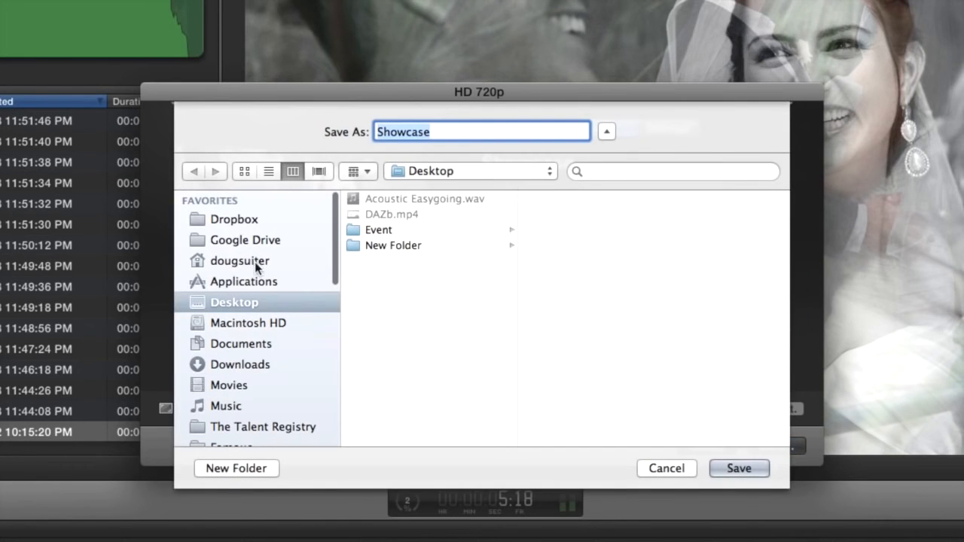
click(480, 132)
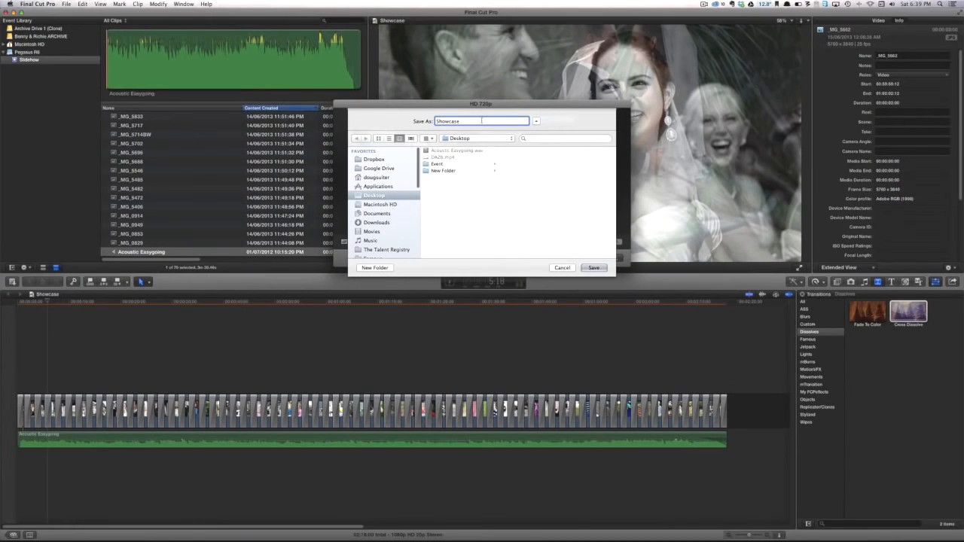
key(Return)
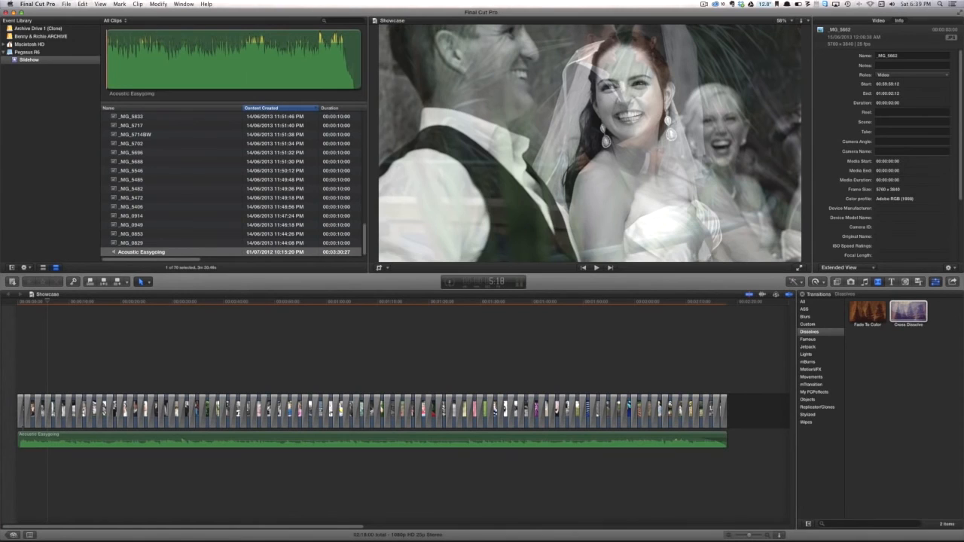